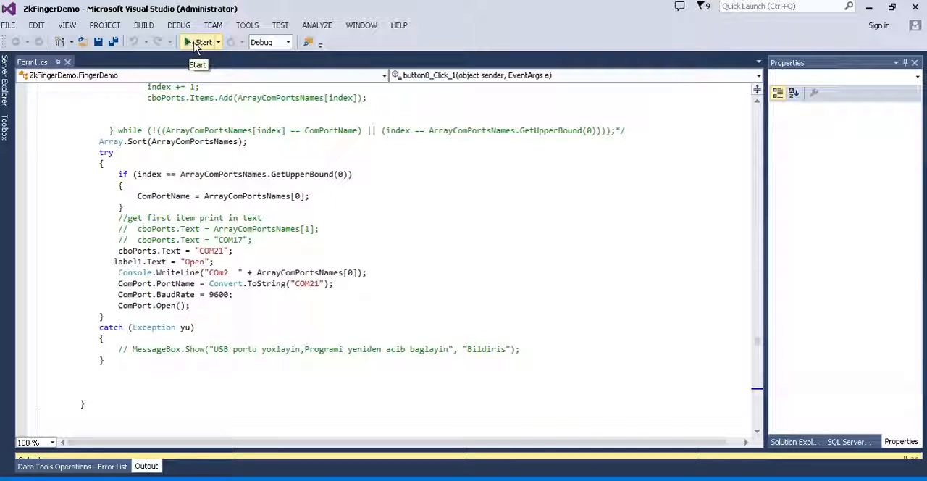
Step: Start debugging ZkFingerDemo and capture a fingerprint from the scanner until it reports Registered
click(203, 42)
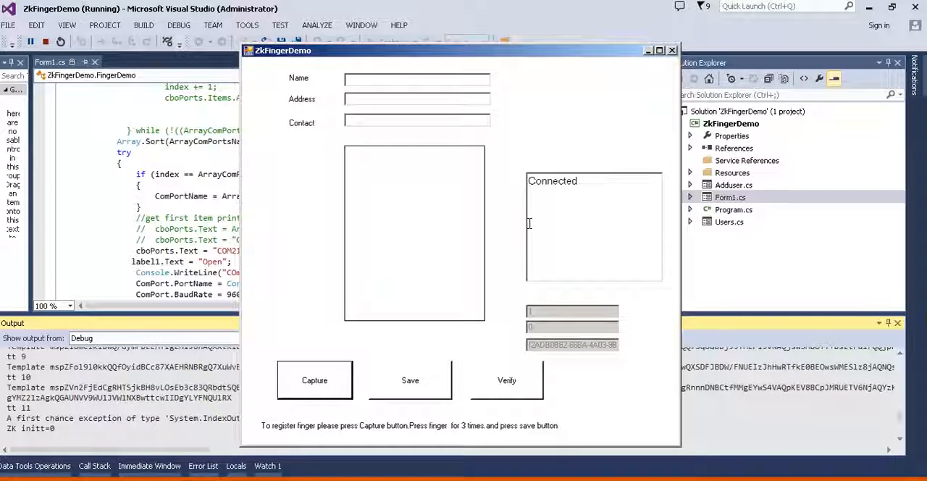
click(324, 379)
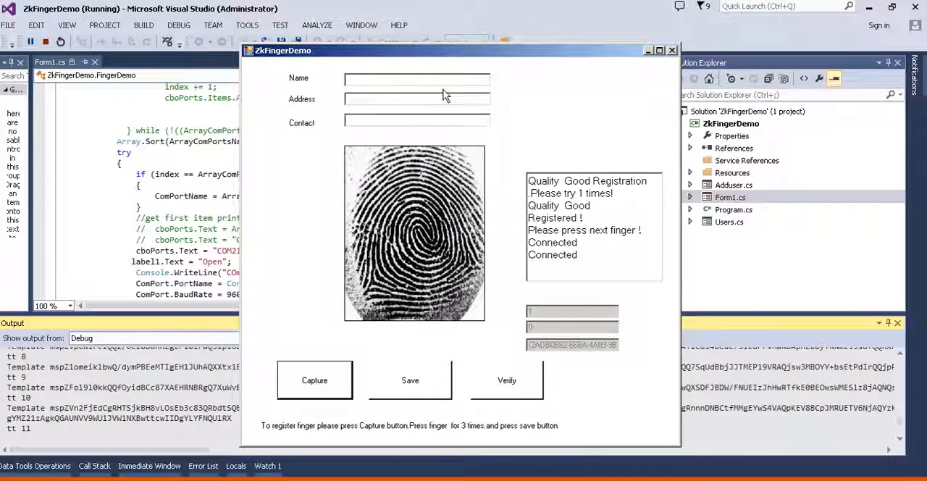
click(443, 79)
text(cavid1)
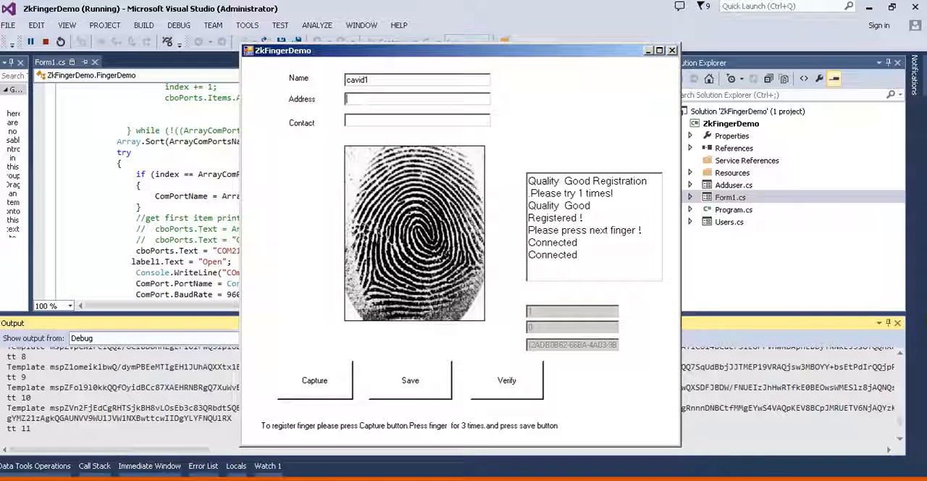
text(rs)
text(sulov)
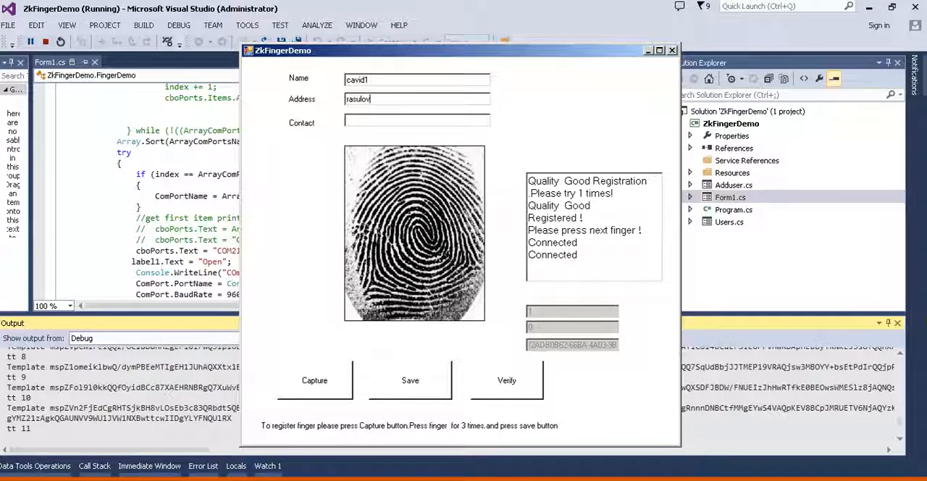
click(400, 375)
click(470, 288)
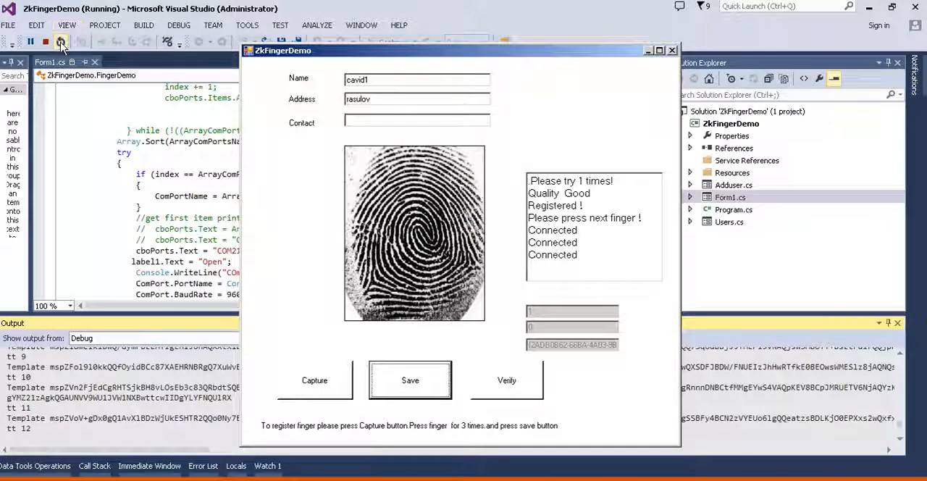
click(61, 41)
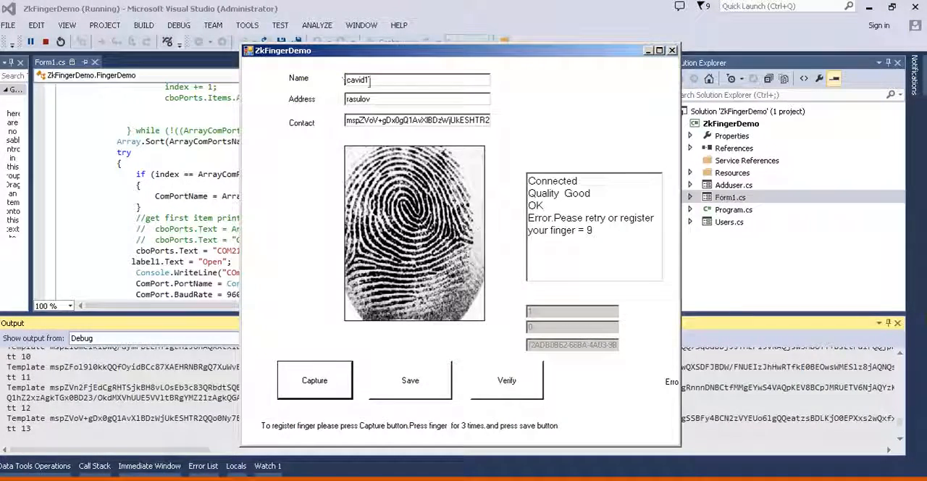
drag(378, 80, 342, 80)
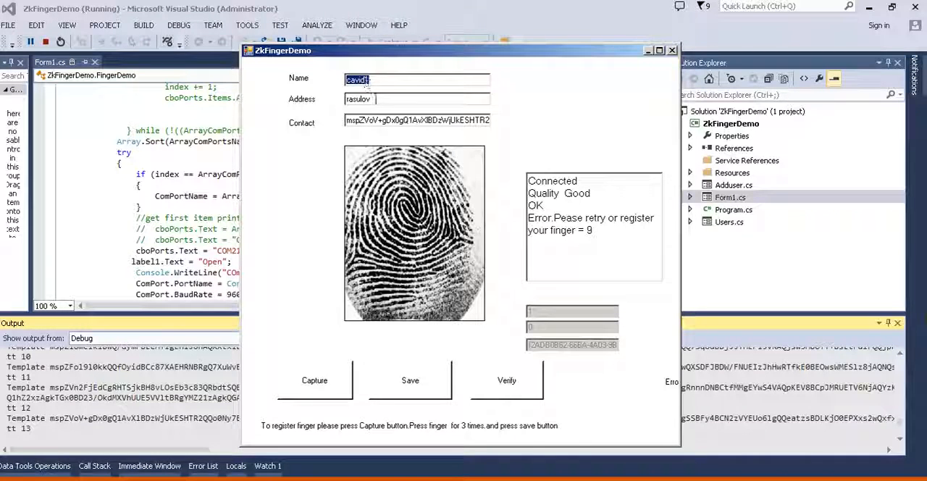
click(377, 99)
mouse_move(348, 120)
mouse_down()
mouse_move(507, 124)
mouse_move(311, 116)
mouse_move(552, 139)
mouse_up()
click(413, 122)
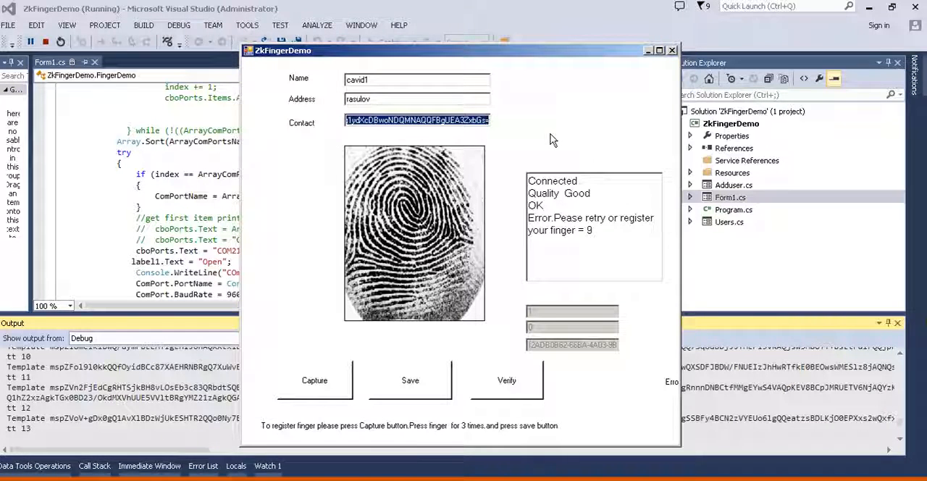